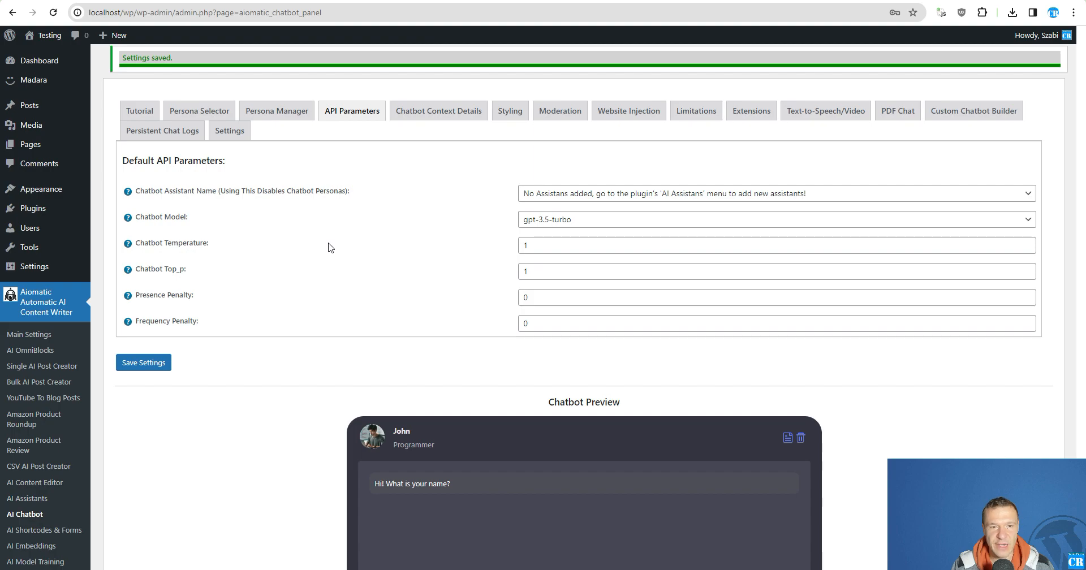
# - Open the chatbot's Persona Selector settings and enlarge the AI Initial Messages field
pyautogui.scroll(-3, 102, 317)
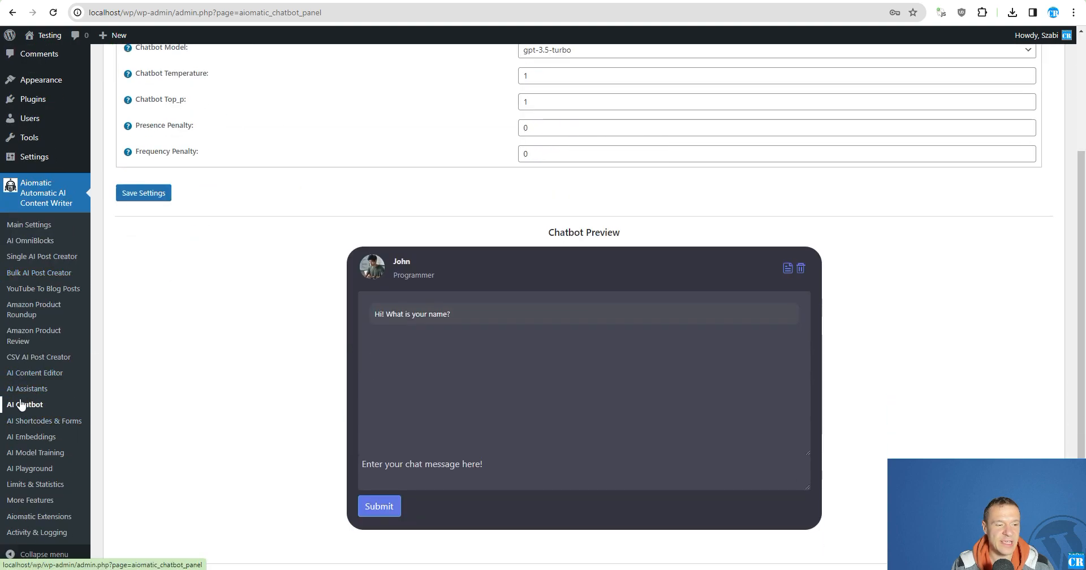
pyautogui.scroll(3, 215, 367)
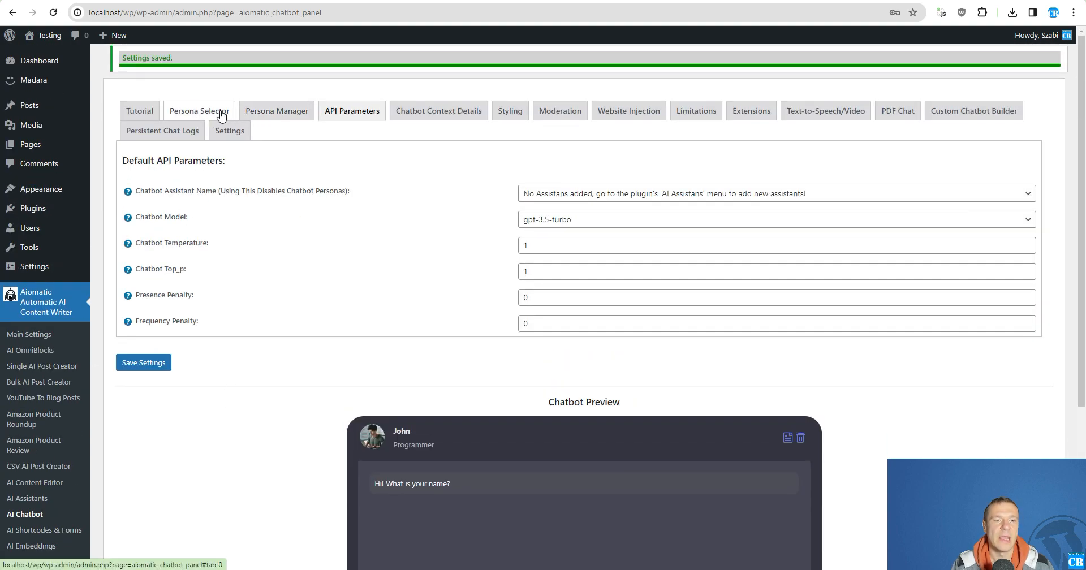
pyautogui.click(276, 112)
pyautogui.click(222, 113)
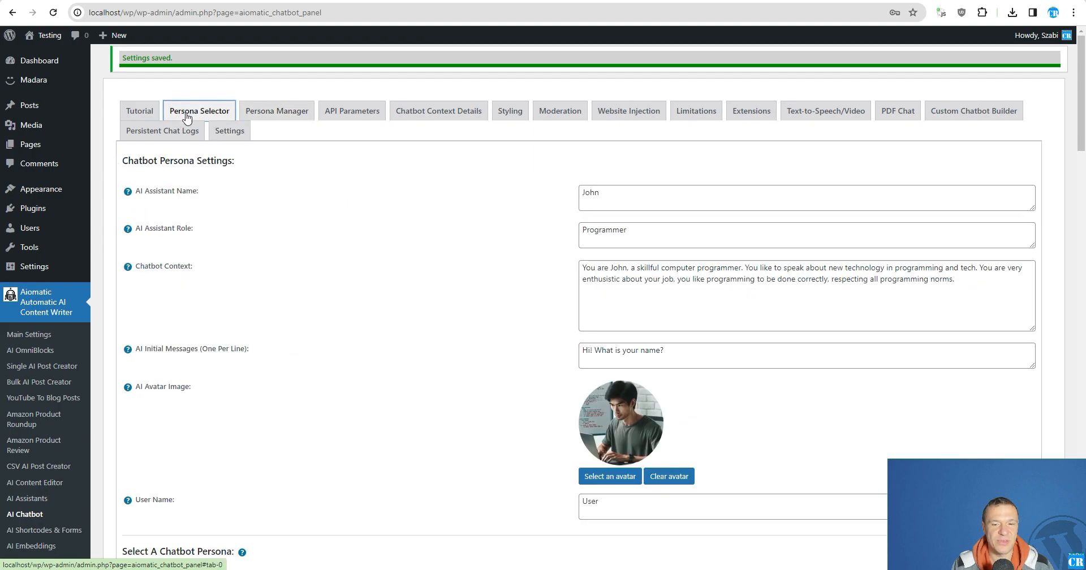
pyautogui.moveTo(137, 346); pyautogui.dragTo(198, 350)
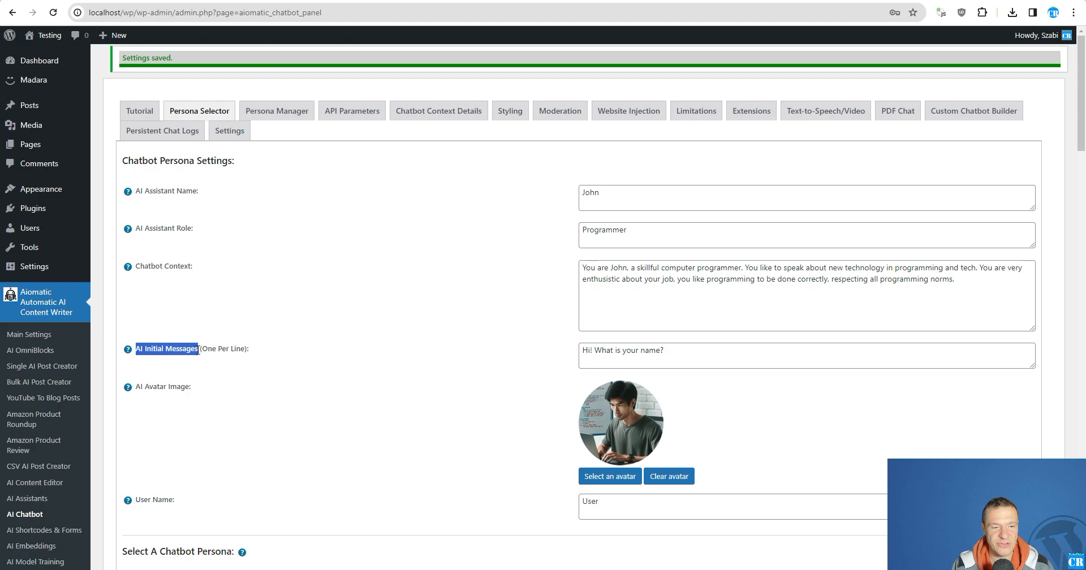
pyautogui.click(711, 357)
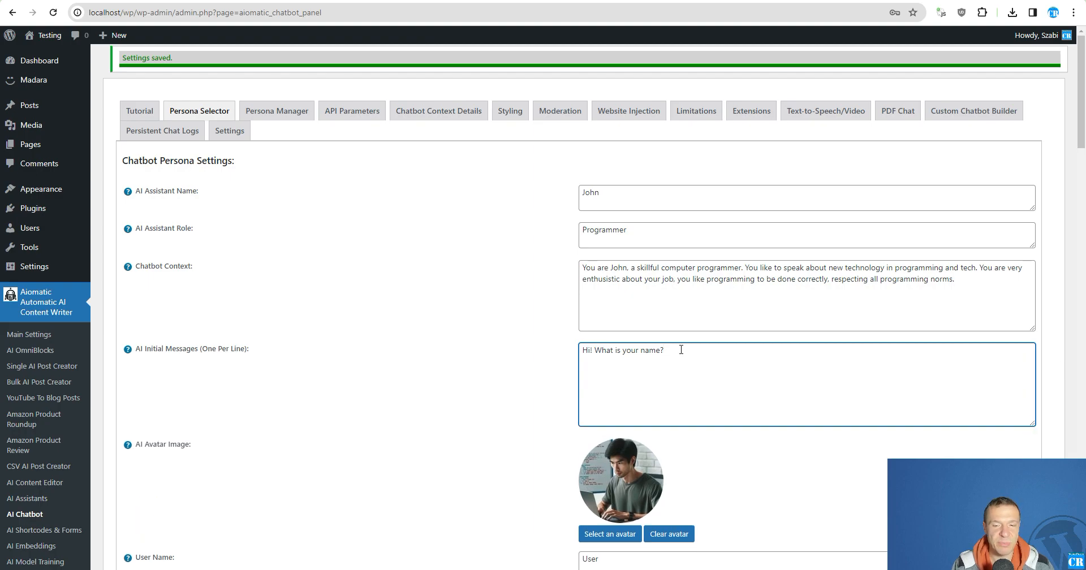
# - Examine the persona settings and compare the configured initial message with the chatbot preview
pyautogui.scroll(-6, 502, 369)
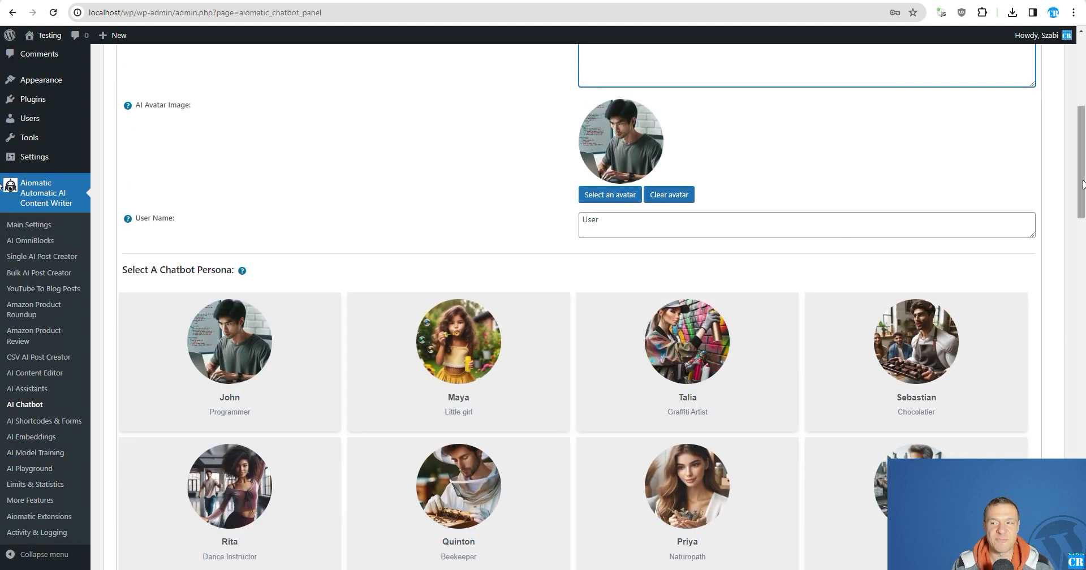
pyautogui.scroll(5, 1082, 184)
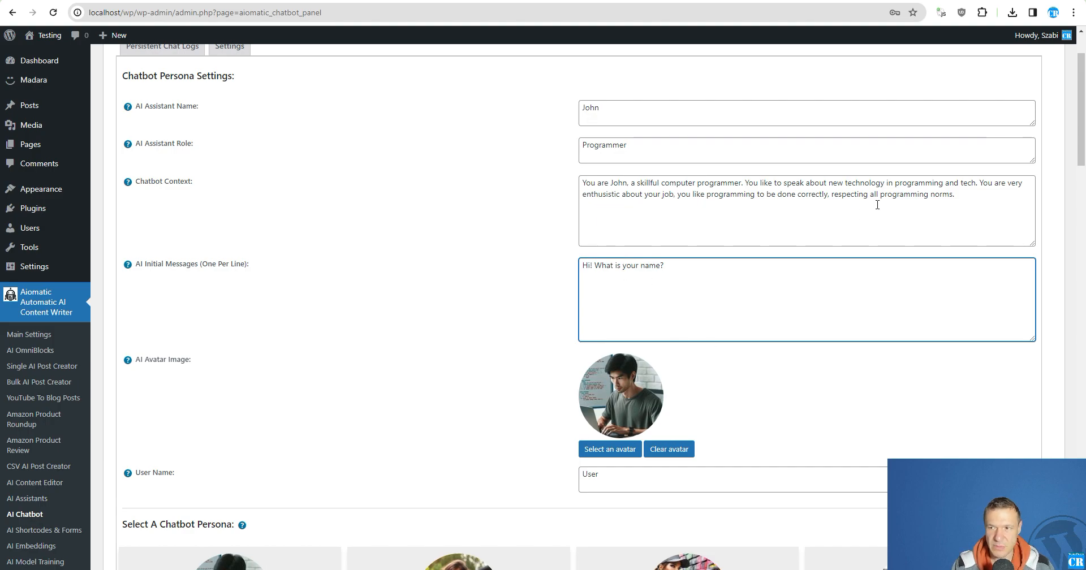
pyautogui.hotkey('shift', 'Left')
pyautogui.hotkey('shift', 'Left')
pyautogui.hotkey('shift', 'Left')
pyautogui.hotkey('shift', 'Left')
pyautogui.hotkey('shift', 'Left')
pyautogui.hotkey('shift', 'Left')
pyautogui.hotkey('shift', 'Left')
pyautogui.hotkey('shift', 'Left')
pyautogui.hotkey('shift', 'Left')
pyautogui.hotkey('shift', 'Left')
pyautogui.hotkey('shift', 'Left')
pyautogui.hotkey('shift', 'Left')
pyautogui.hotkey('shift', 'Left')
pyautogui.hotkey('shift', 'Left')
pyautogui.hotkey('shift', 'Left')
pyautogui.hotkey('shift', 'Left')
pyautogui.hotkey('shift', 'Left')
pyautogui.hotkey('shift', 'Left')
pyautogui.hotkey('shift', 'Left')
pyautogui.hotkey('shift', 'Left')
pyautogui.scroll(-15, 776, 233)
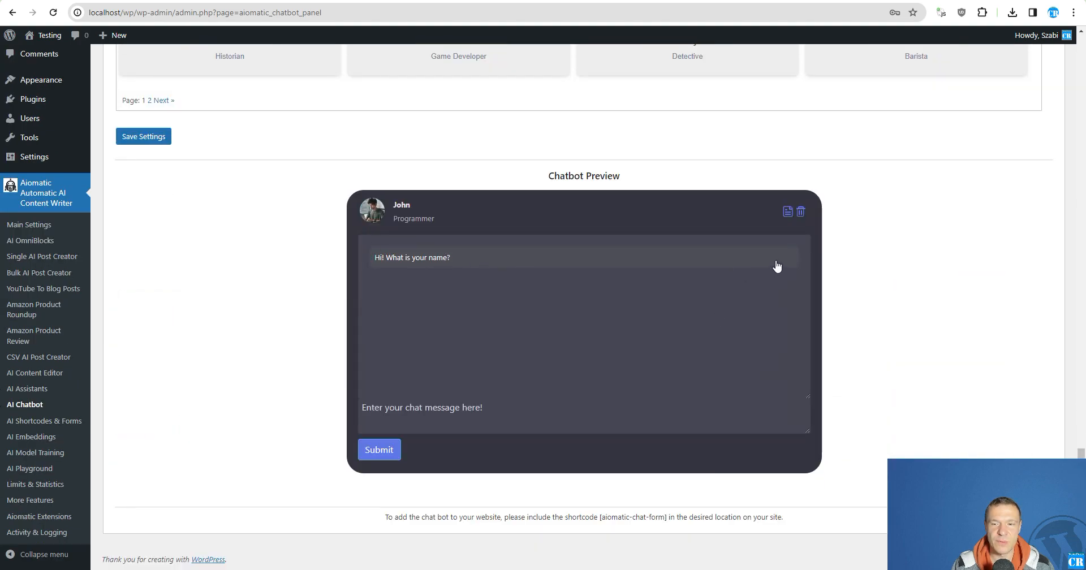
pyautogui.moveTo(1082, 498); pyautogui.dragTo(1083, 111)
# - Add "What programming experience do you have?" as the second line of the AI Initial Messages
pyautogui.click(683, 245)
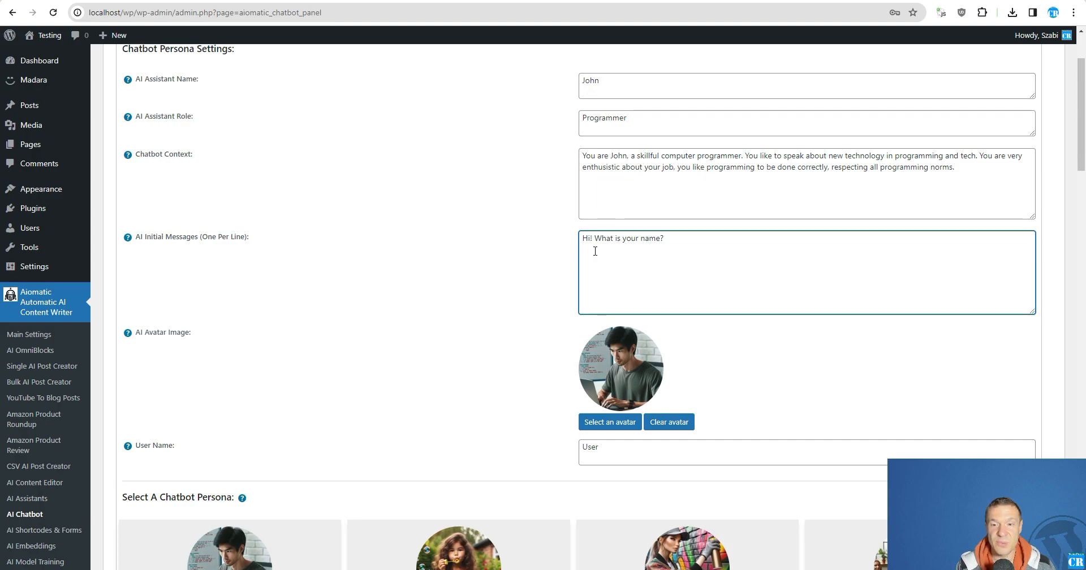
pyautogui.press('Return')
pyautogui.write('What prog')
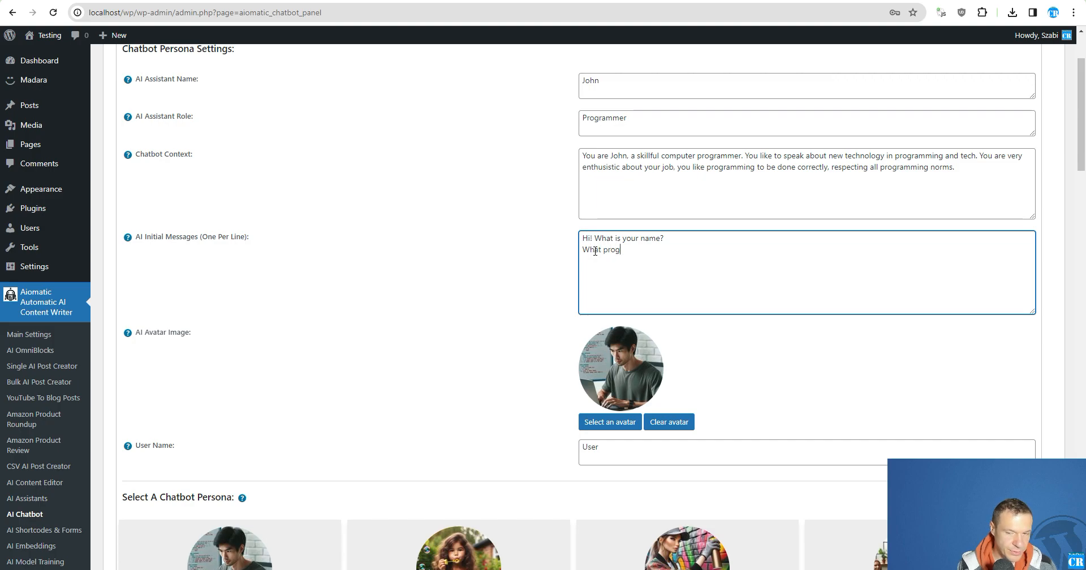
pyautogui.write('ramming exp')
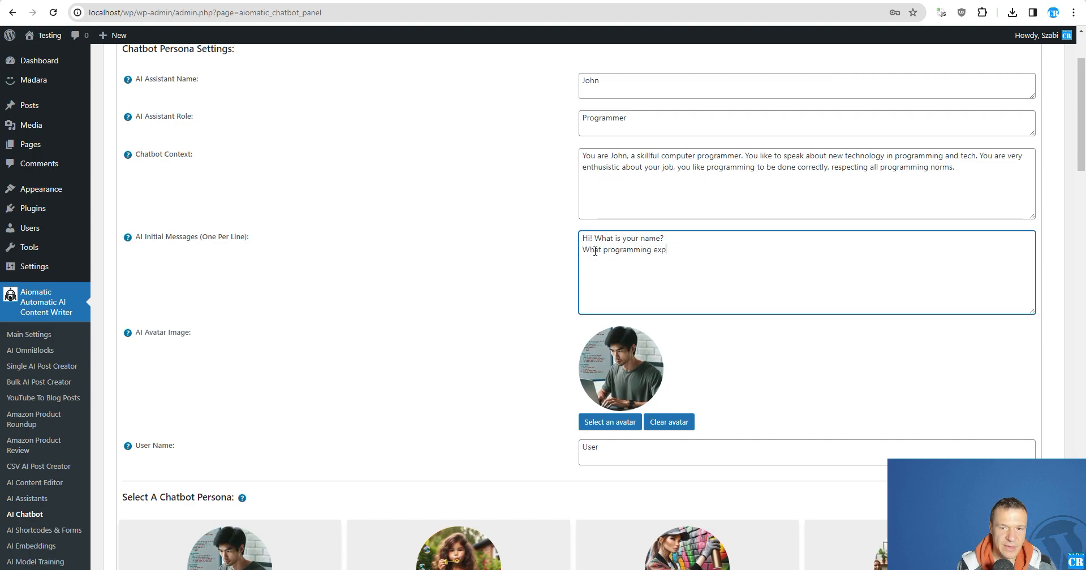
pyautogui.write('erience do you have')
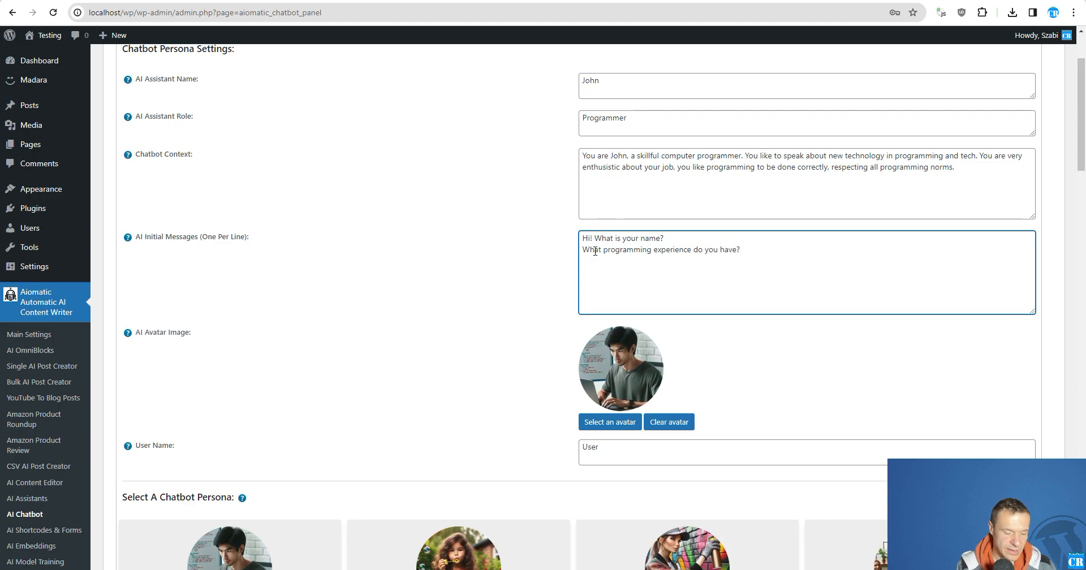
pyautogui.write('?')
# - Add "Do you like C++?" as the third line of the AI Initial Messages
pyautogui.press('Return')
pyautogui.write('Do you like C')
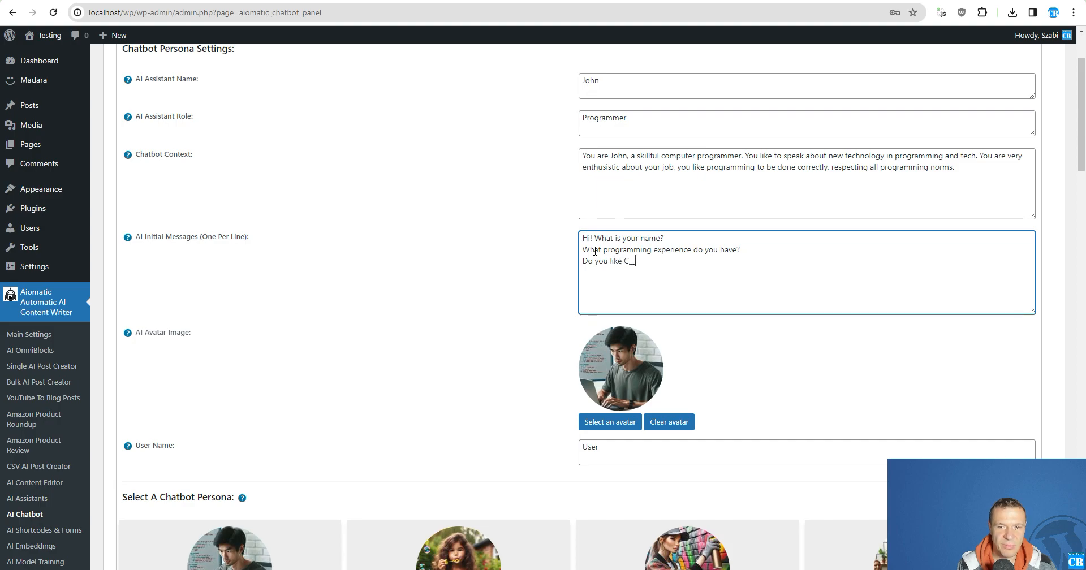
pyautogui.write('++? ')
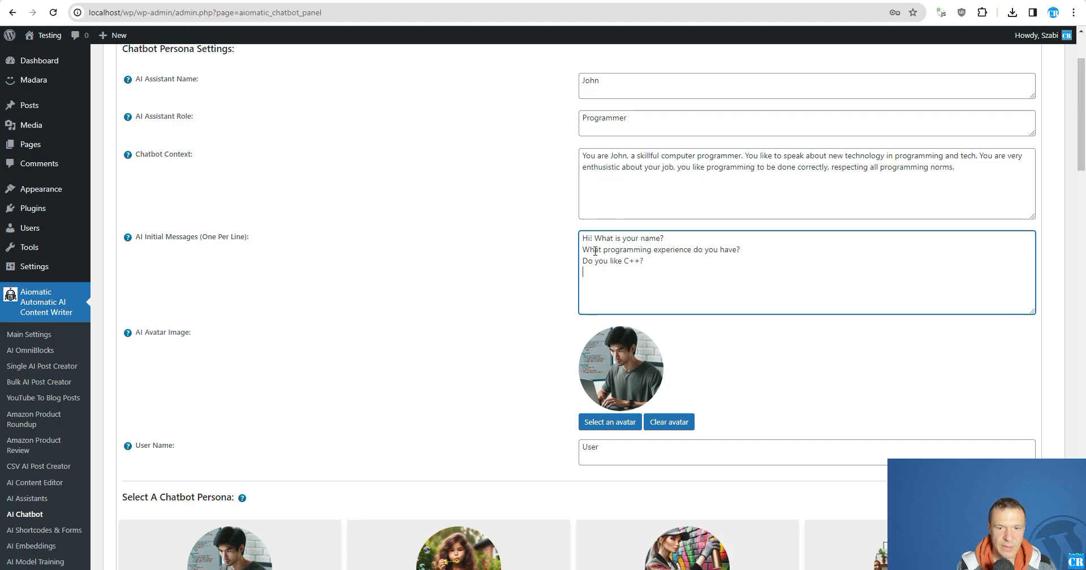
pyautogui.write('Why')
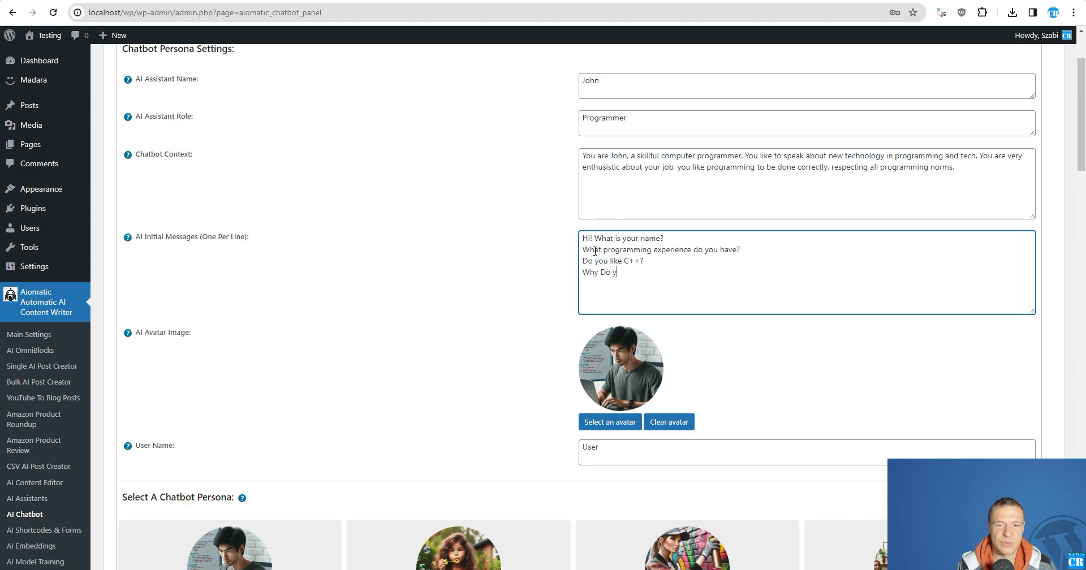
pyautogui.write(' do you')
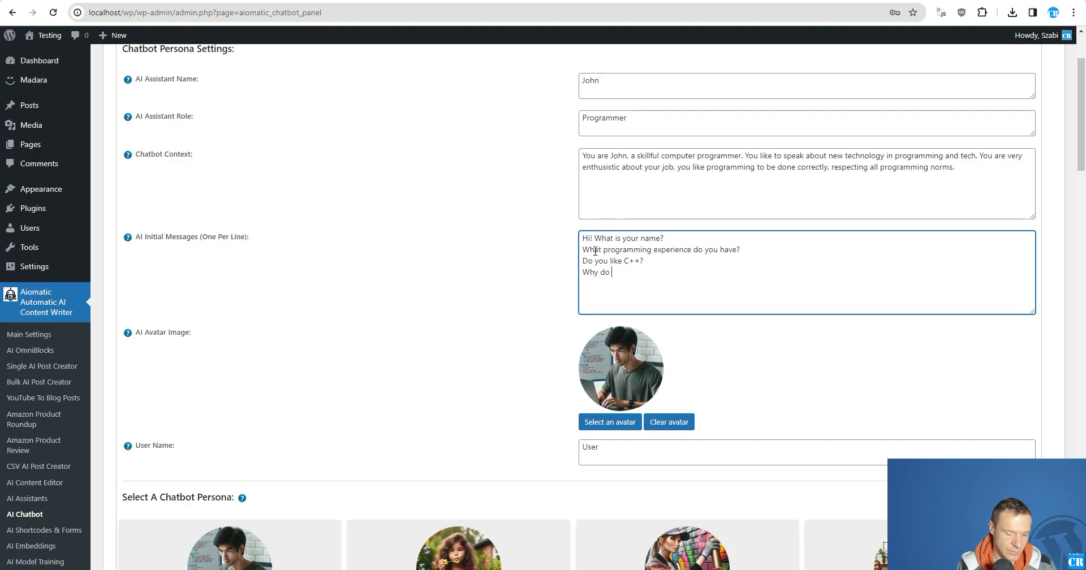
pyautogui.press('BackSpace')
pyautogui.press('BackSpace')
pyautogui.press('BackSpace')
pyautogui.press('BackSpace')
pyautogui.press('BackSpace')
pyautogui.press('BackSpace')
pyautogui.press('BackSpace')
pyautogui.press('BackSpace')
pyautogui.press('BackSpace')
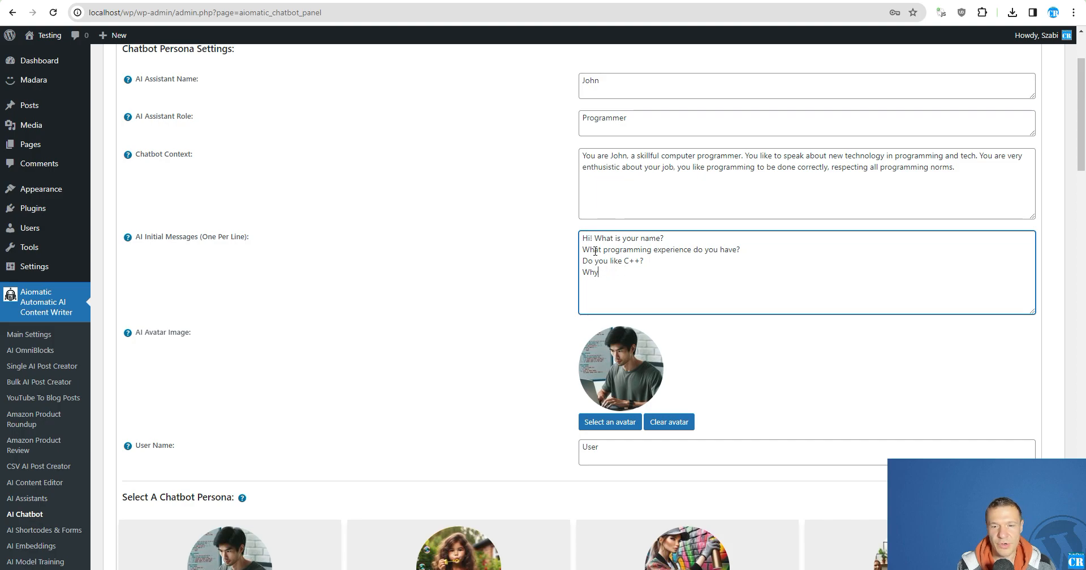
# - Add "Do you want to learn a specific programming language?" as the fourth line of the AI Initial Messages
pyautogui.write('Do you ')
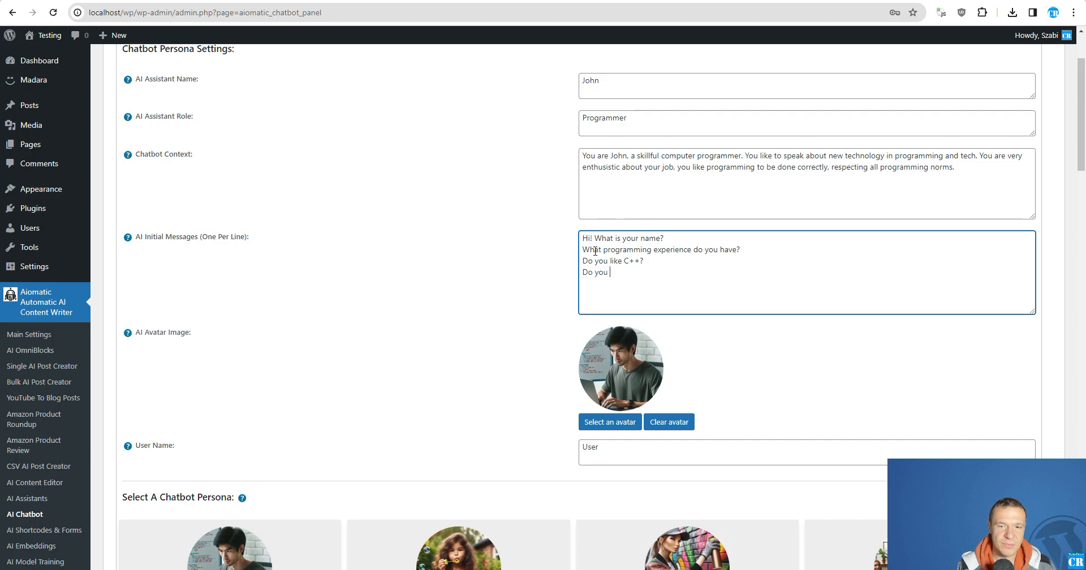
pyautogui.write('want to learn a specific prog')
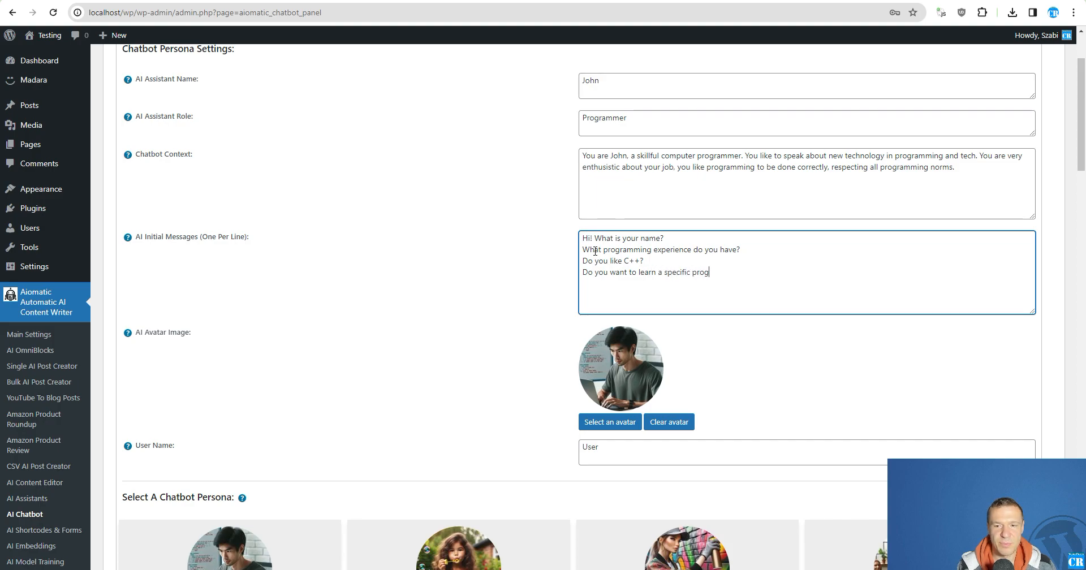
pyautogui.write('ramming la')
pyautogui.press('BackSpace')
pyautogui.press('BackSpace')
pyautogui.write('amming language?')
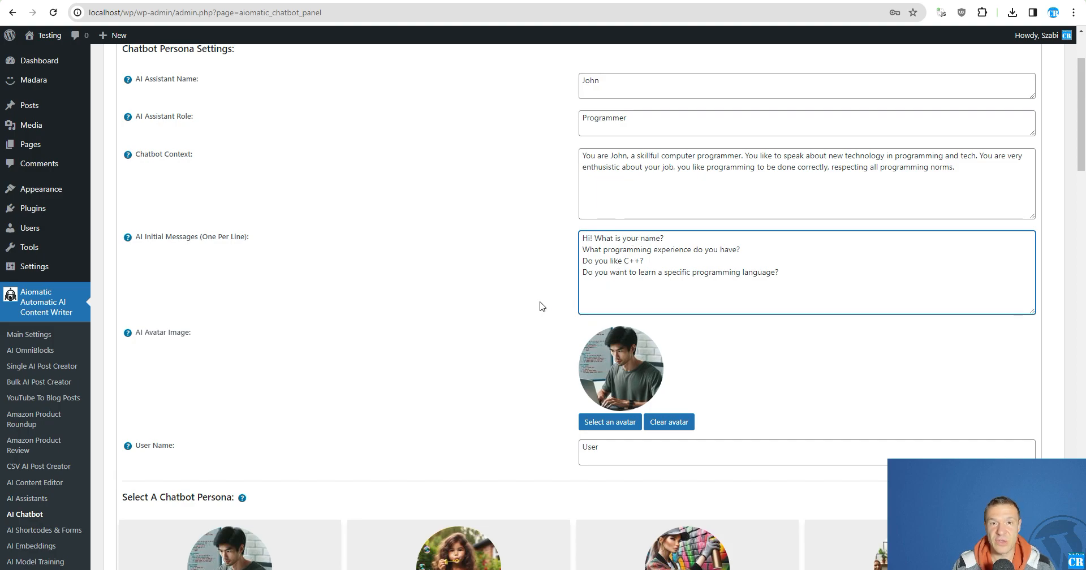
# - Save the chatbot settings and enlarge the AI Initial Messages field to show all its lines
pyautogui.scroll(-3, 535, 306)
pyautogui.scroll(-10, 509, 245)
pyautogui.scroll(-5, 443, 317)
pyautogui.scroll(14, 367, 374)
pyautogui.scroll(-20, 371, 390)
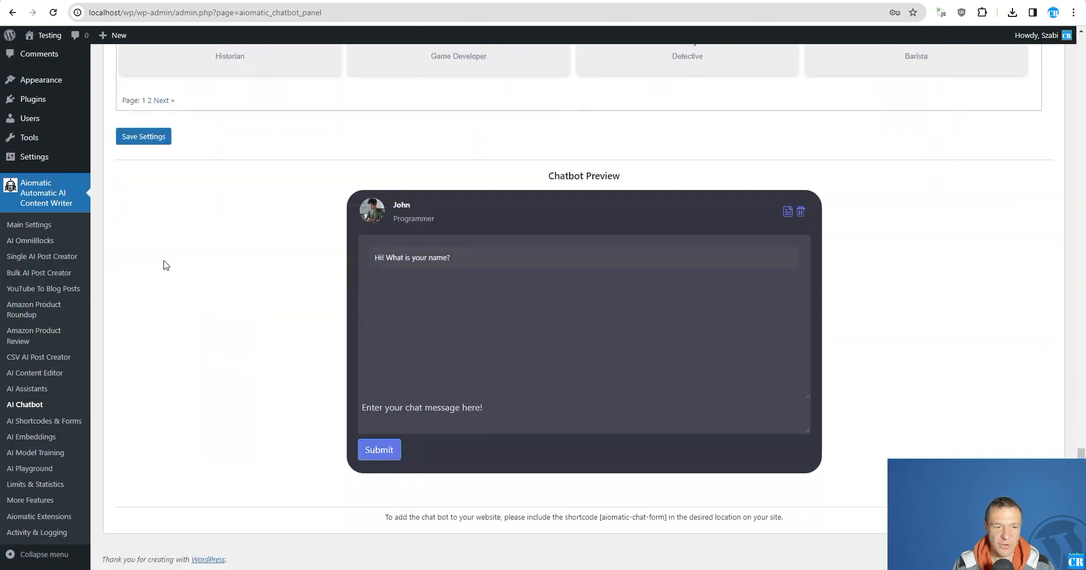
pyautogui.click(143, 139)
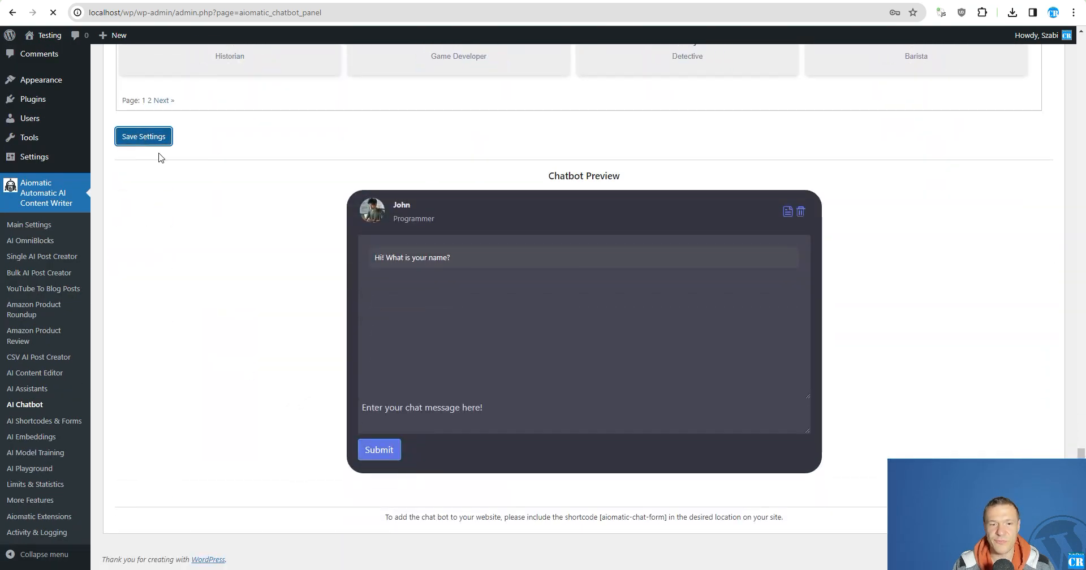
pyautogui.scroll(-3, 439, 262)
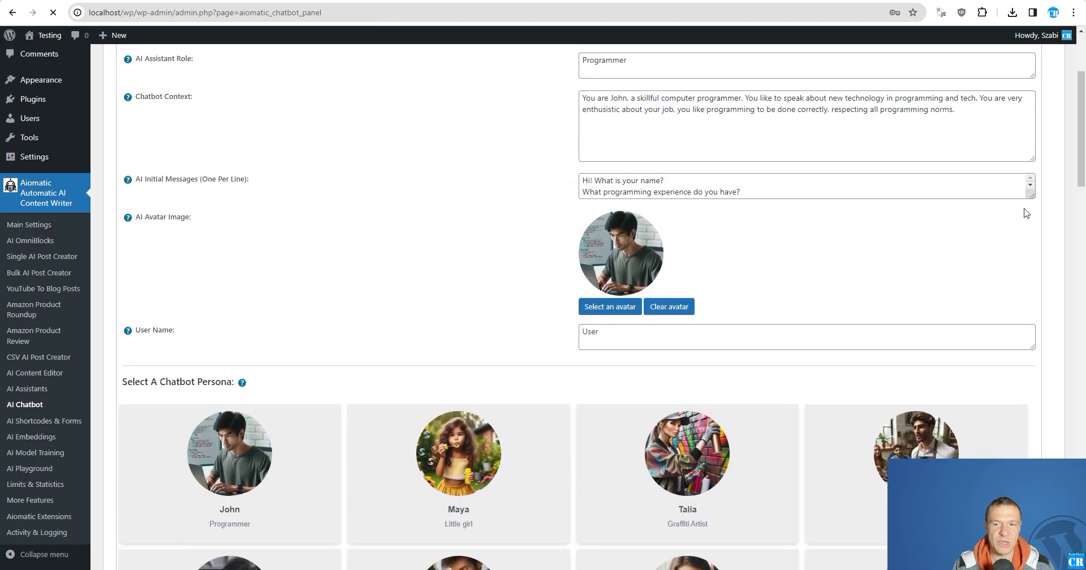
pyautogui.moveTo(1030, 195); pyautogui.dragTo(1025, 249)
# - Answer the chatbot's first question in the preview by sending "Hi, my name is" followed by the first name
pyautogui.scroll(-3, 323, 262)
pyautogui.scroll(-15, 322, 260)
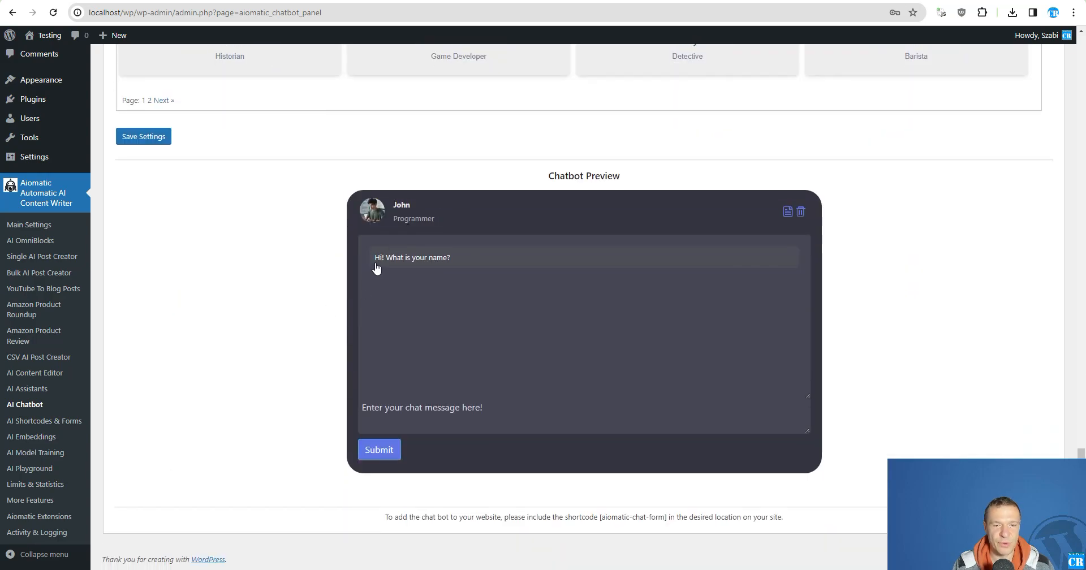
pyautogui.click(413, 414)
pyautogui.write('Hi, m')
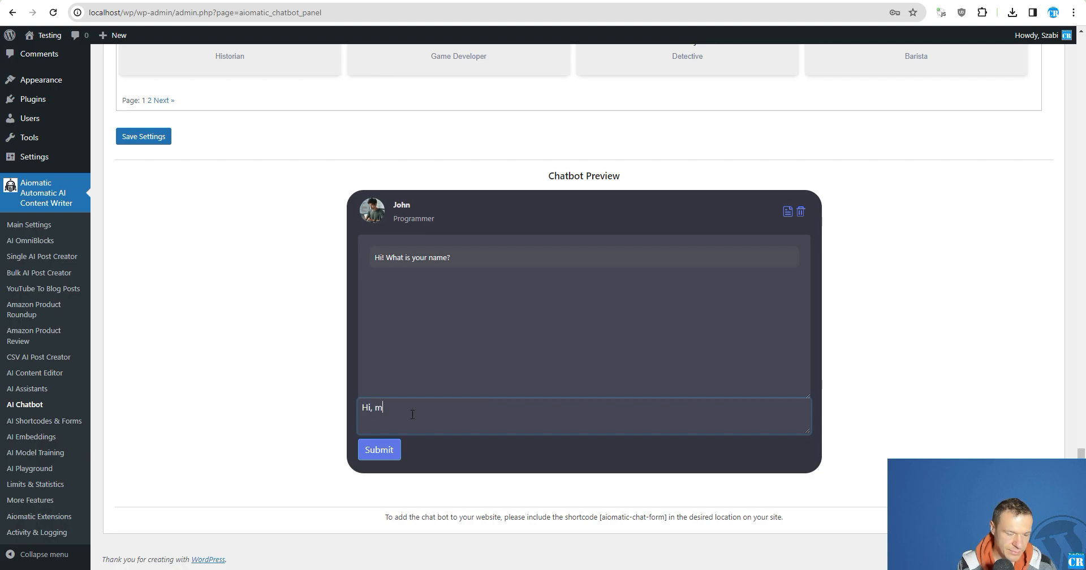
pyautogui.write('y name is Szabi.')
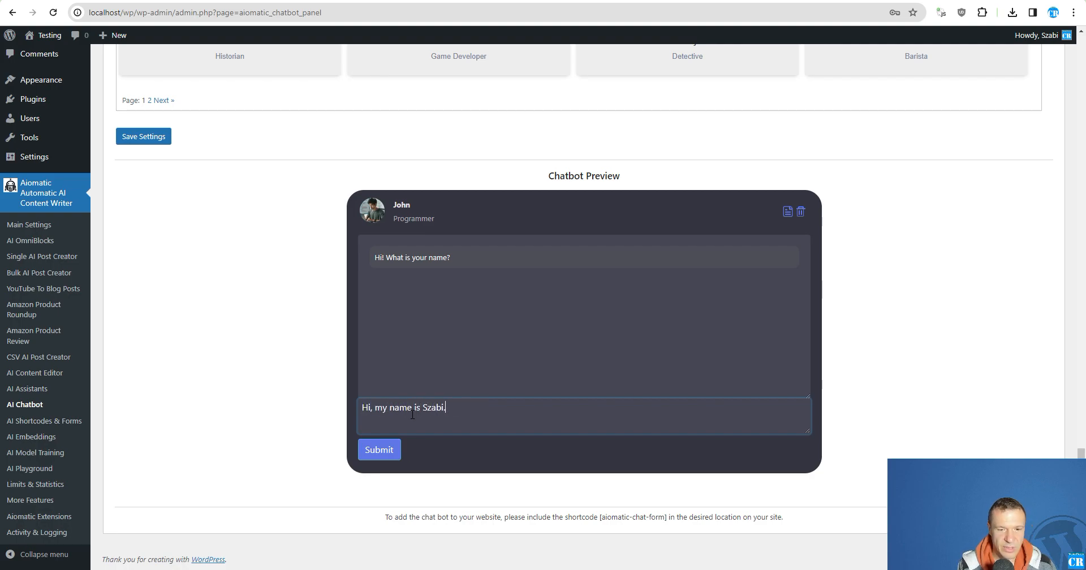
pyautogui.press('Return')
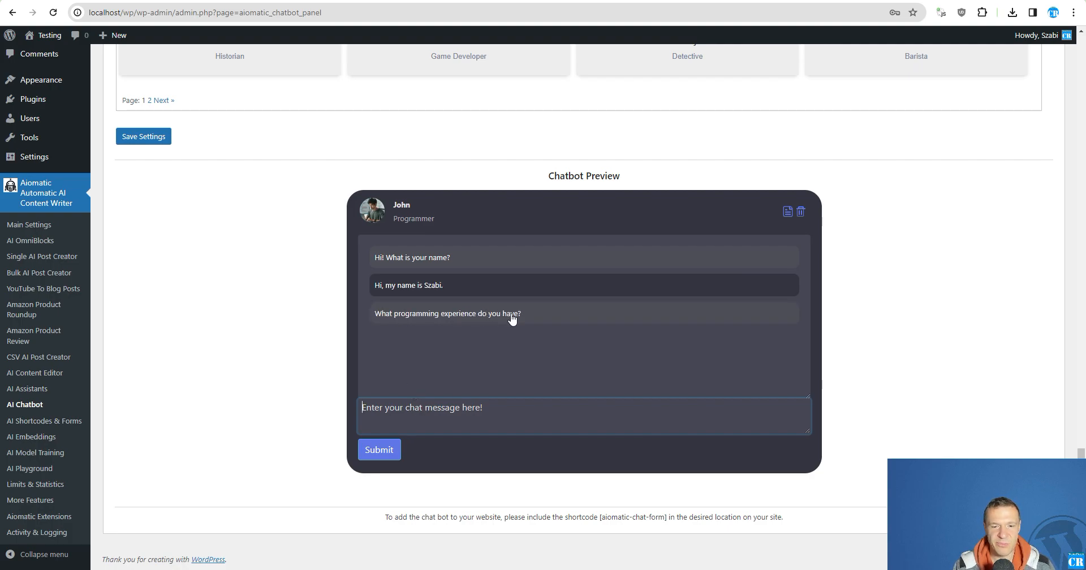
# - Compare the chatbot's second question with the second line of the AI Initial Messages
pyautogui.scroll(4, 1, 408)
pyautogui.scroll(15, 2, 412)
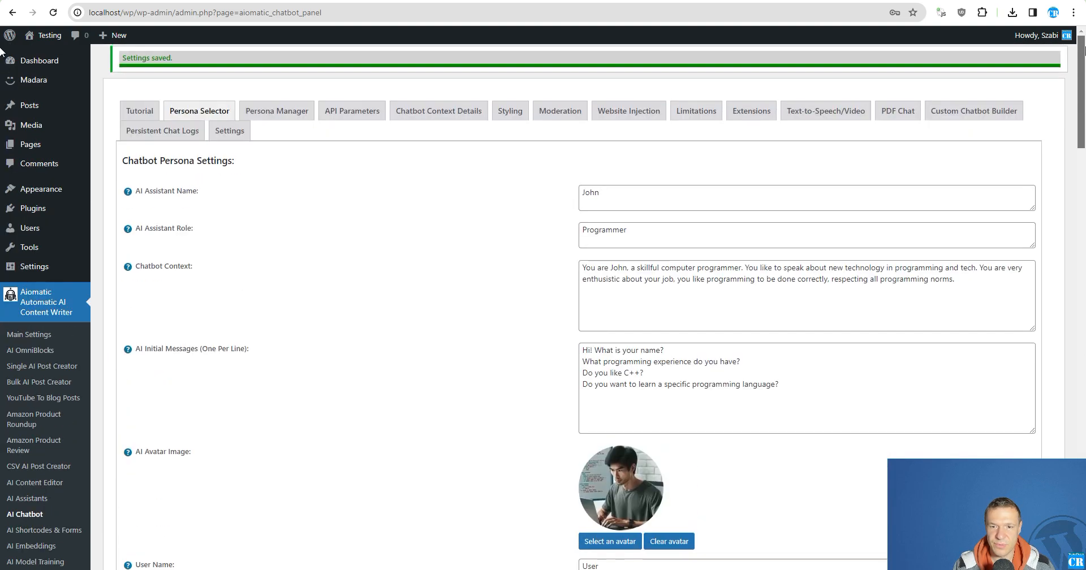
pyautogui.tripleClick(593, 362)
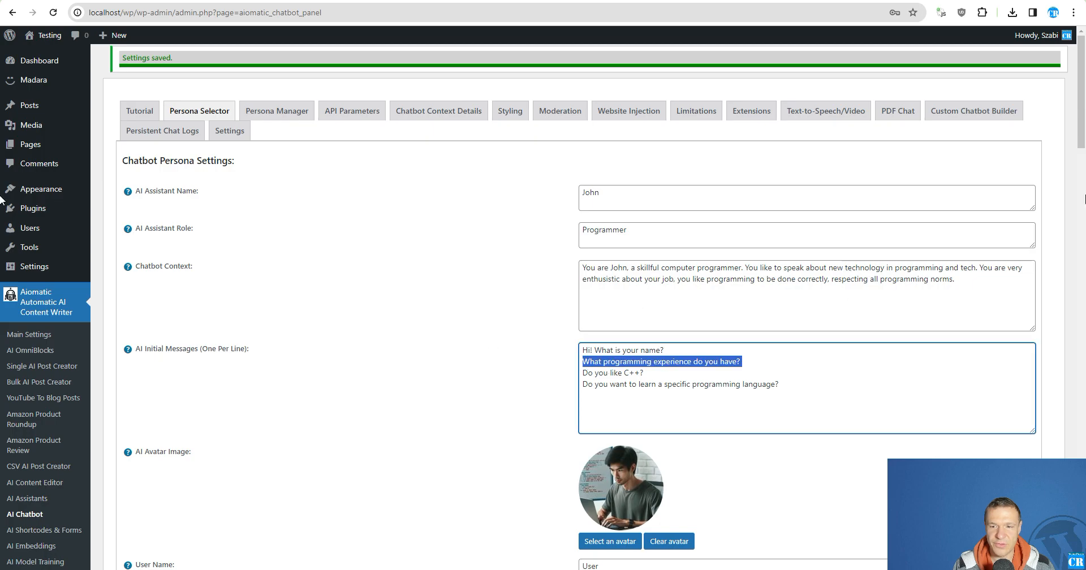
# - Answer the programming experience question in the chatbot preview by sending "I like to code in PHP."
pyautogui.moveTo(1081, 144); pyautogui.dragTo(417, 516)
pyautogui.click(387, 417)
pyautogui.write('I')
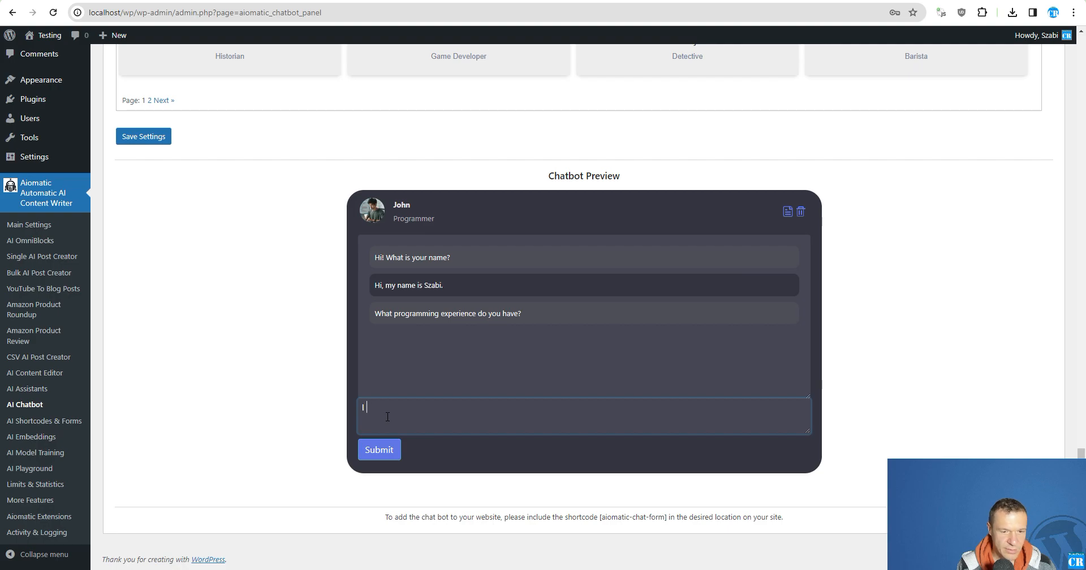
pyautogui.write(' lik')
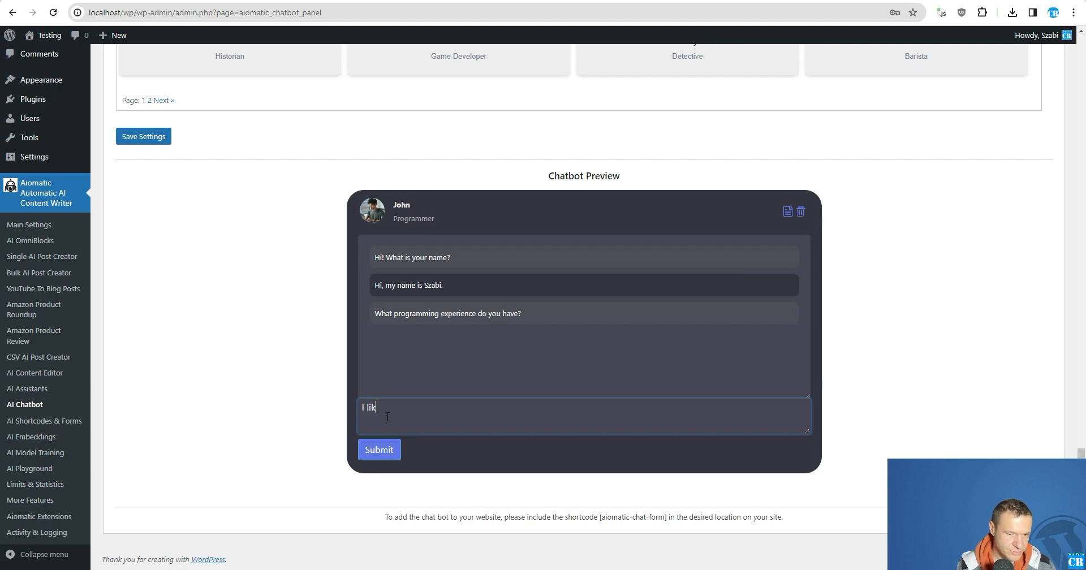
pyautogui.write('e to code in')
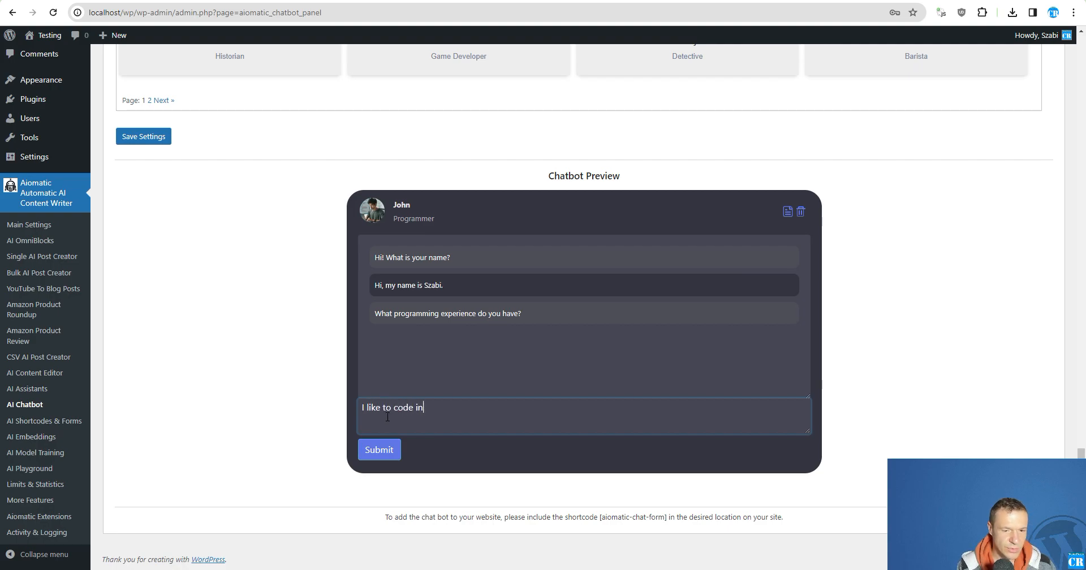
pyautogui.write(' PHP.')
pyautogui.press('Return')
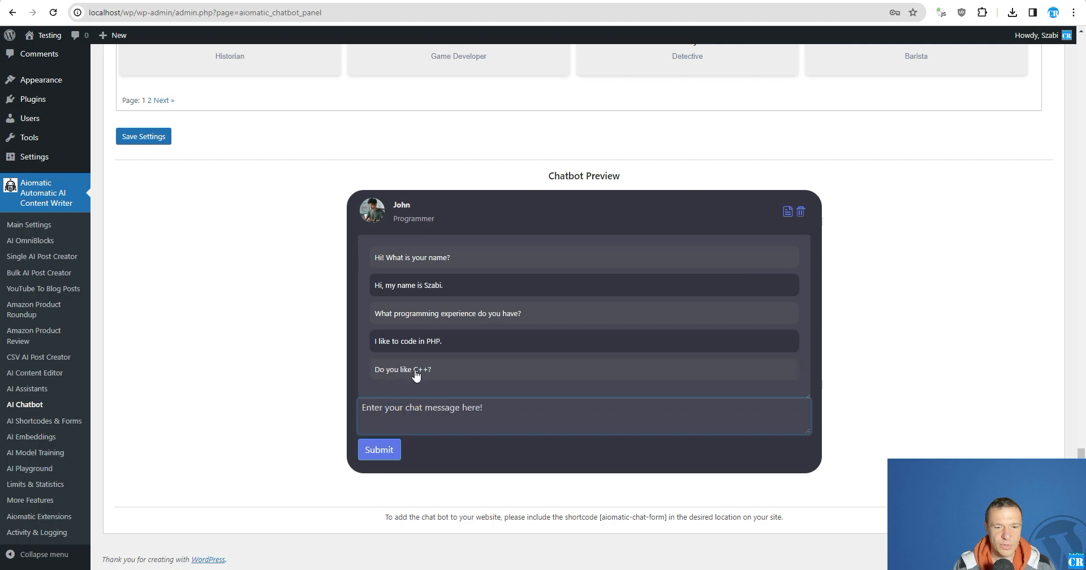
# - Answer the chatbot's C++ question in the preview by sending "Not so much, I like PHP."
pyautogui.write('N')
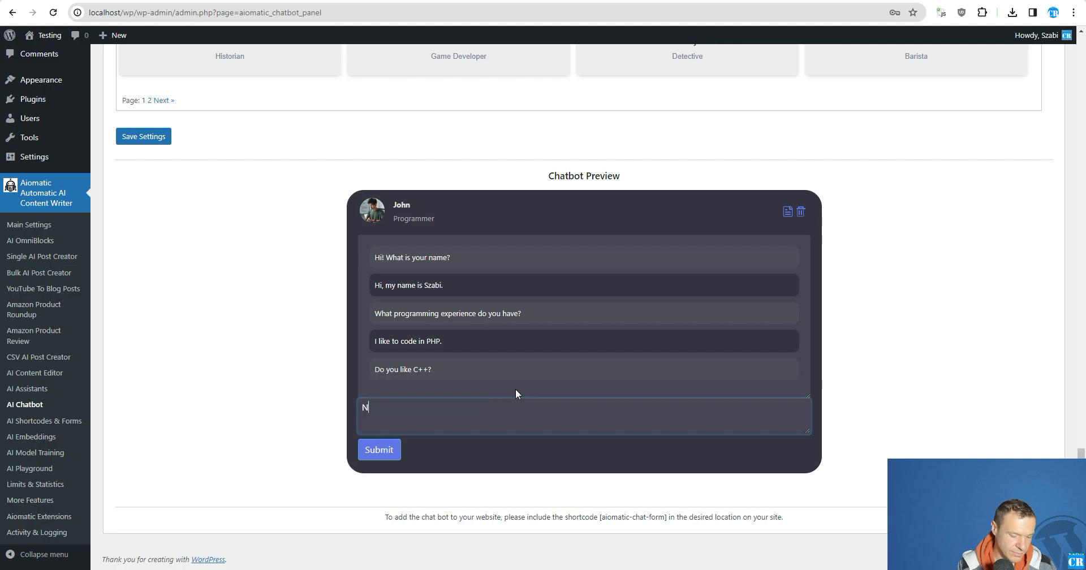
pyautogui.write('ot so much')
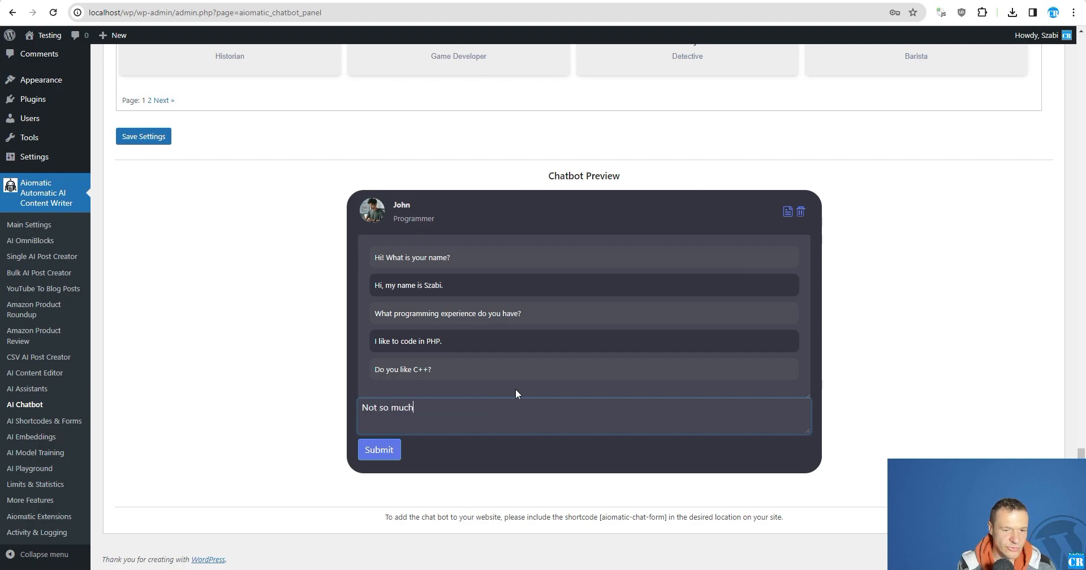
pyautogui.write(', I like PHP.')
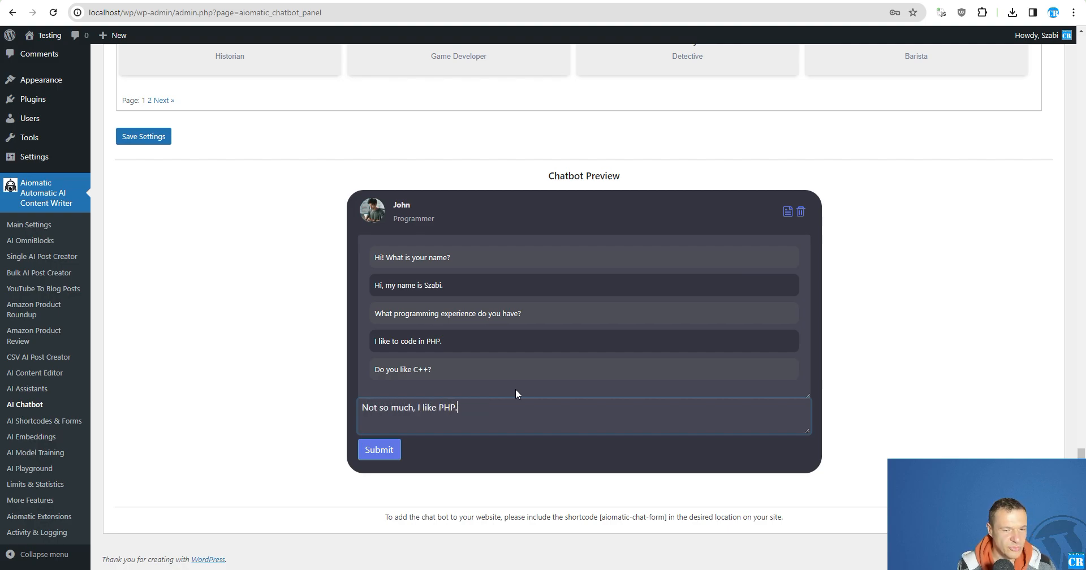
pyautogui.press('Return')
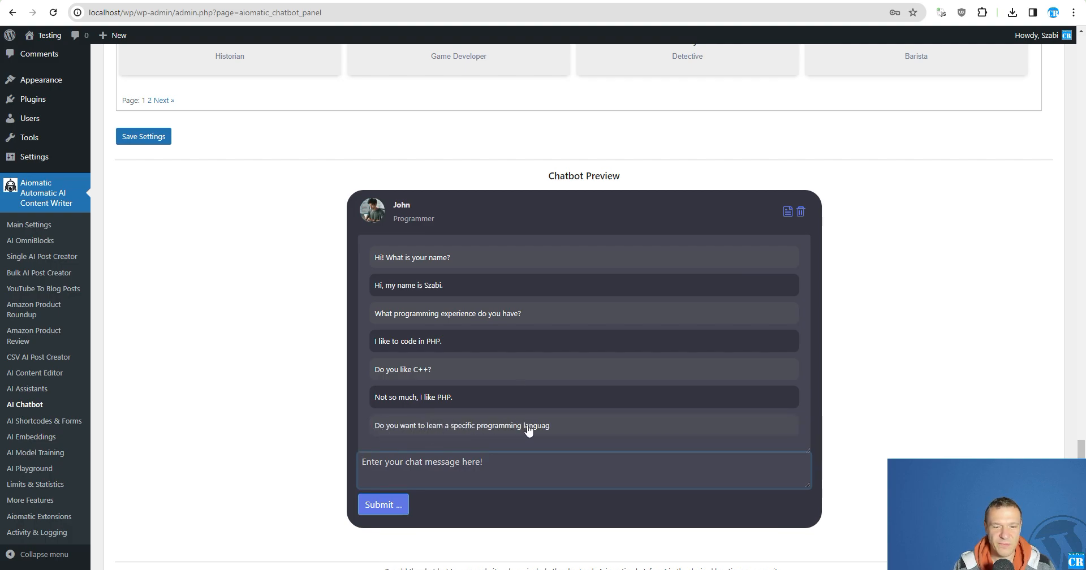
# - Answer the question about learning a specific programming language by sending "Yes, Java." and read the chatbot's reply
pyautogui.write('Yes, ')
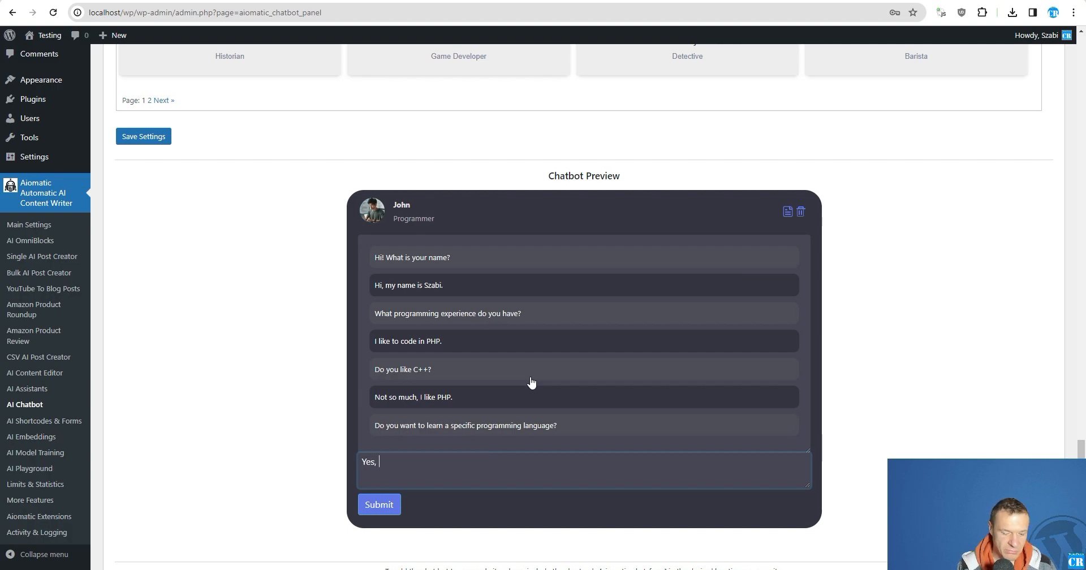
pyautogui.write('Java.')
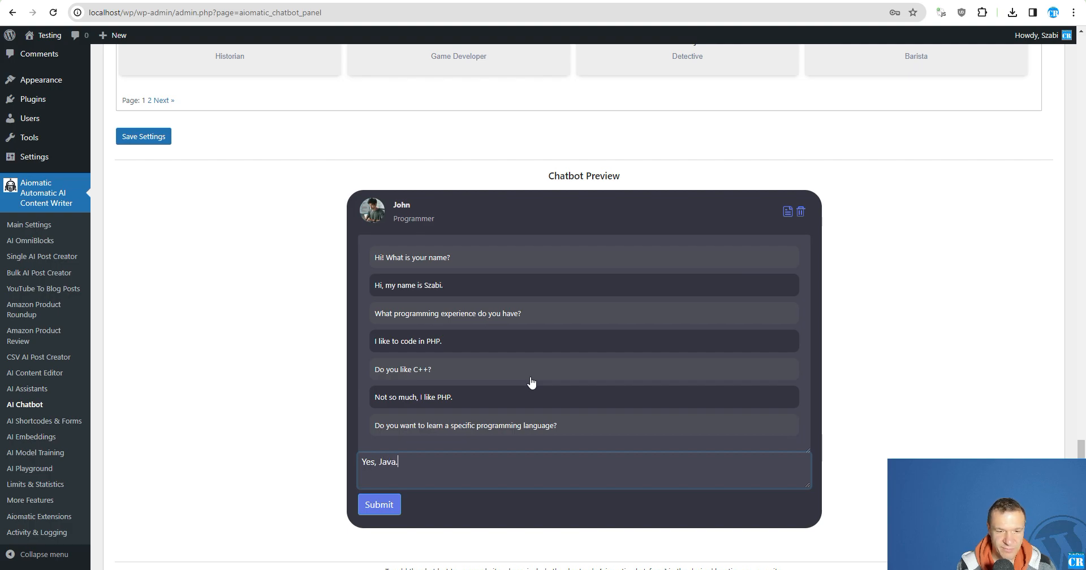
pyautogui.press('Return')
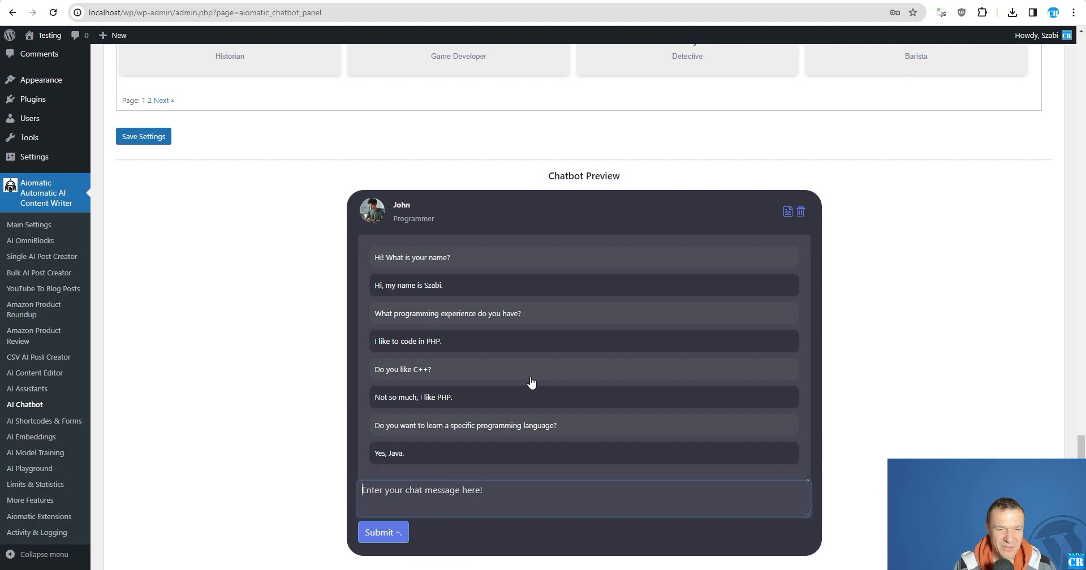
pyautogui.scroll(-1, 424, 429)
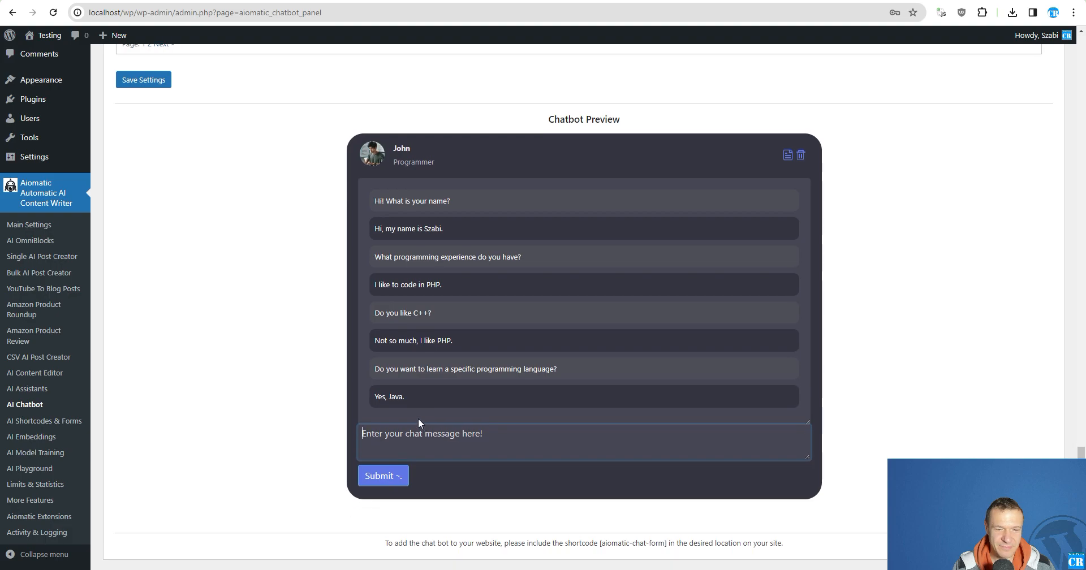
pyautogui.scroll(-1, 389, 400)
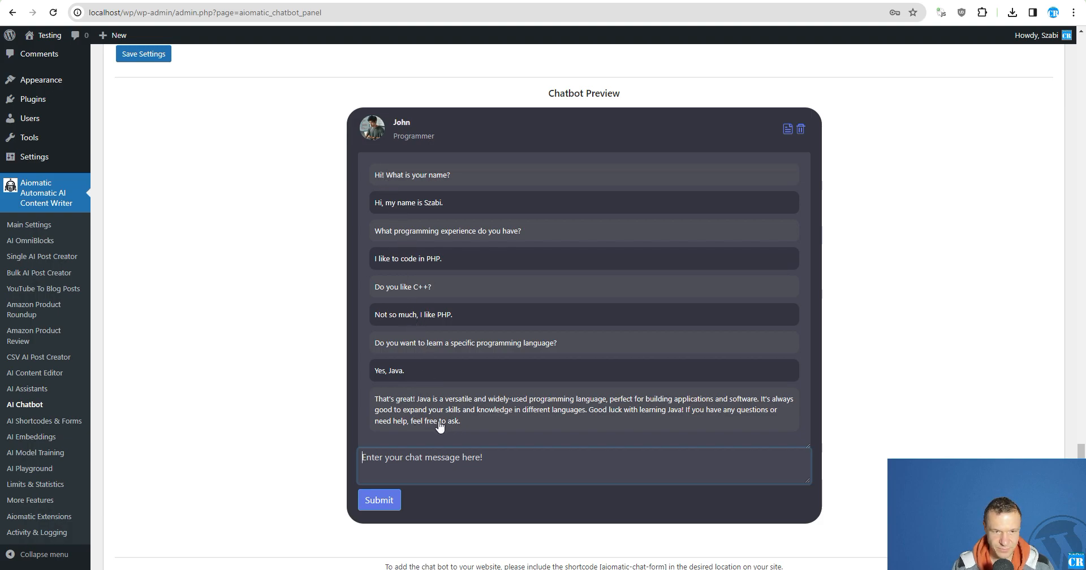
# - Test the chatbot's memory of the conversation by sending "What is my name?" and read its reply
pyautogui.write('What ')
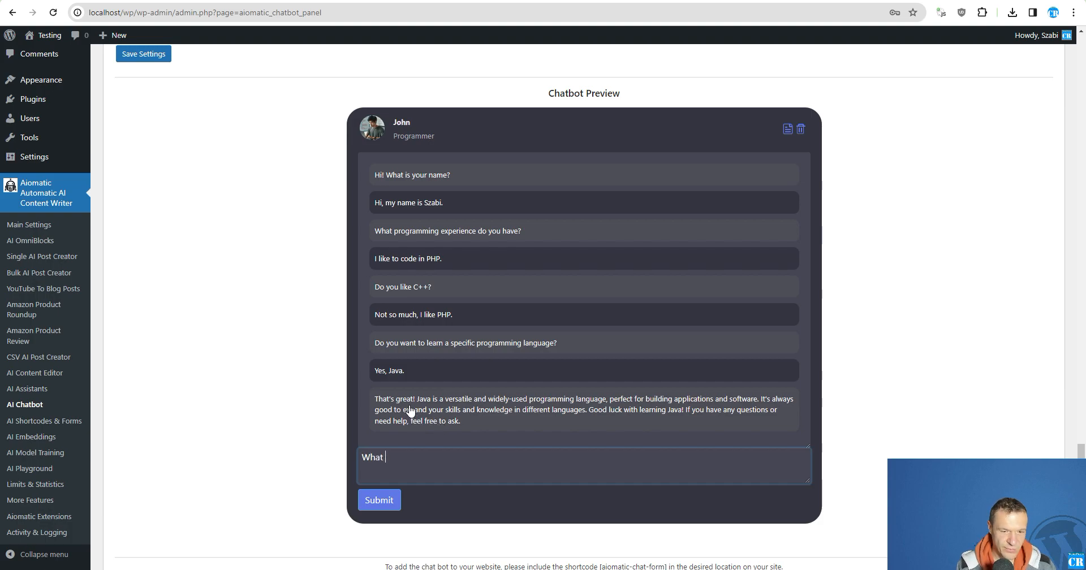
pyautogui.write('is my name?')
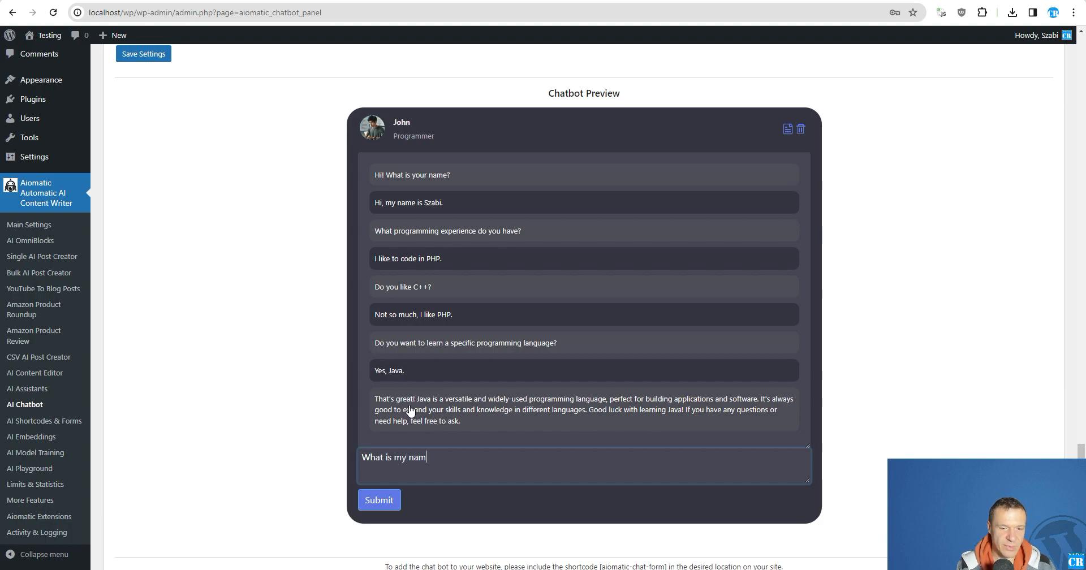
pyautogui.press('Return')
pyautogui.scroll(-1, 429, 404)
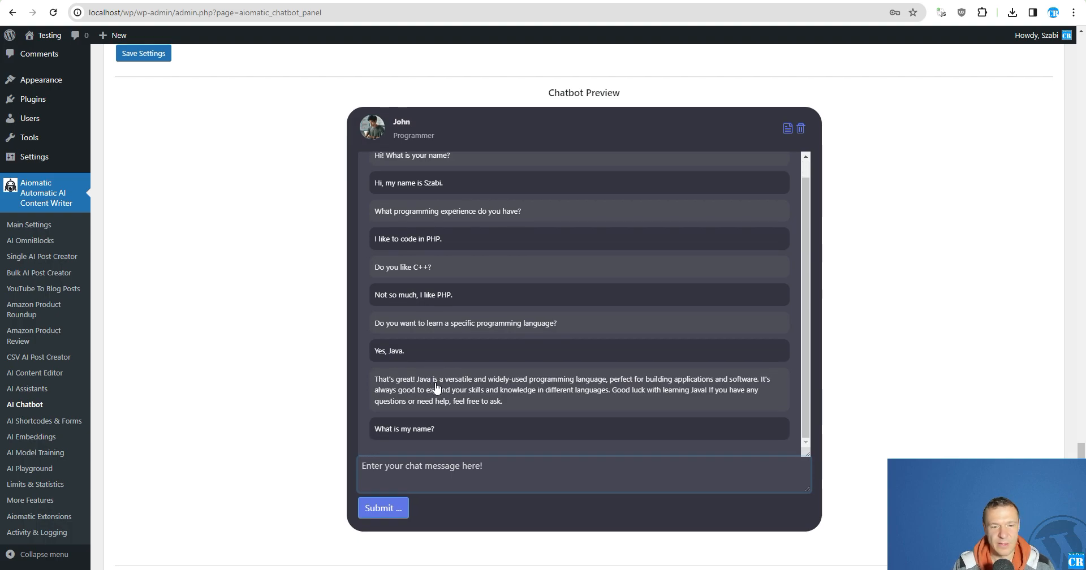
pyautogui.scroll(-1, 436, 390)
pyautogui.scroll(1, 310, 386)
pyautogui.scroll(-1, 439, 368)
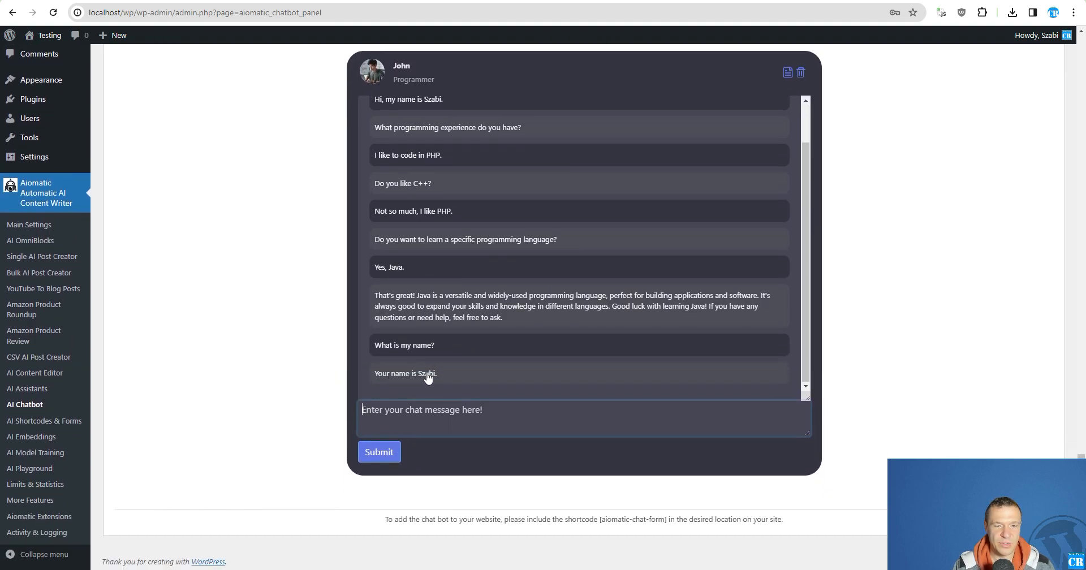
# - Return from the chatbot preview to the settings above the persona list
pyautogui.scroll(1, 378, 334)
pyautogui.scroll(5, 340, 339)
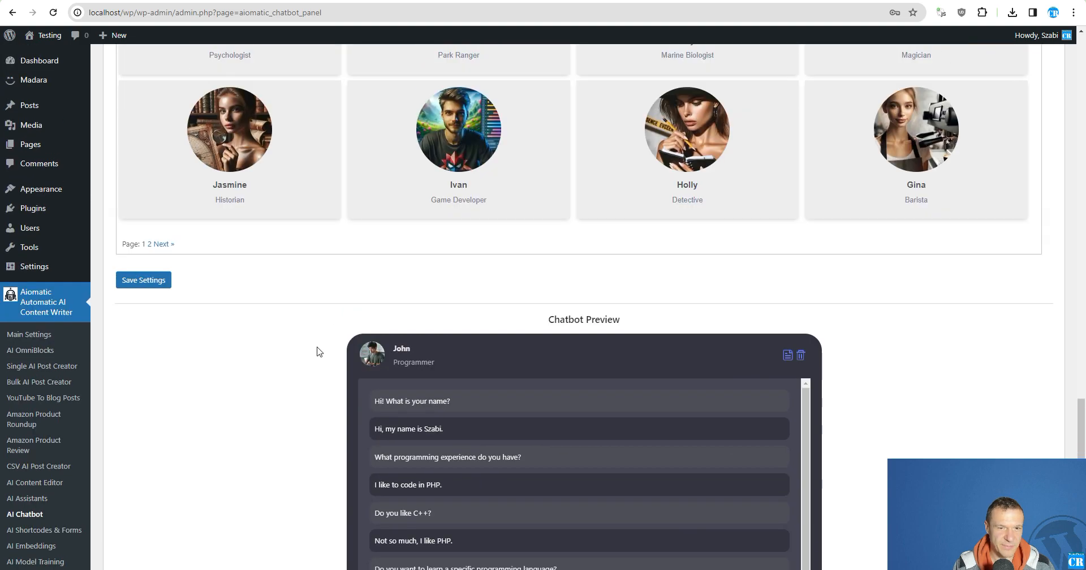
pyautogui.scroll(8, 292, 335)
pyautogui.scroll(15, 292, 335)
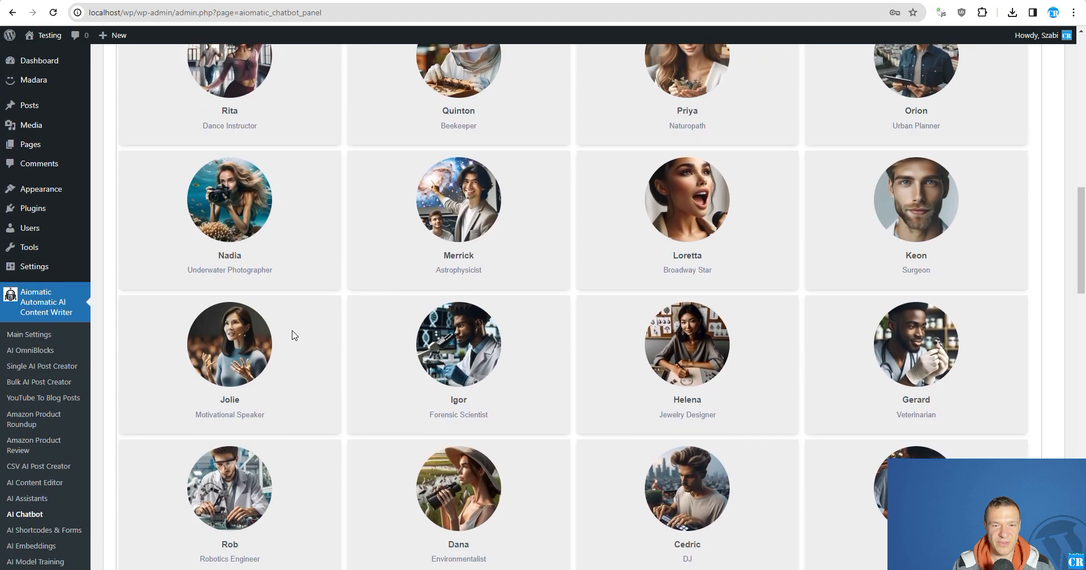